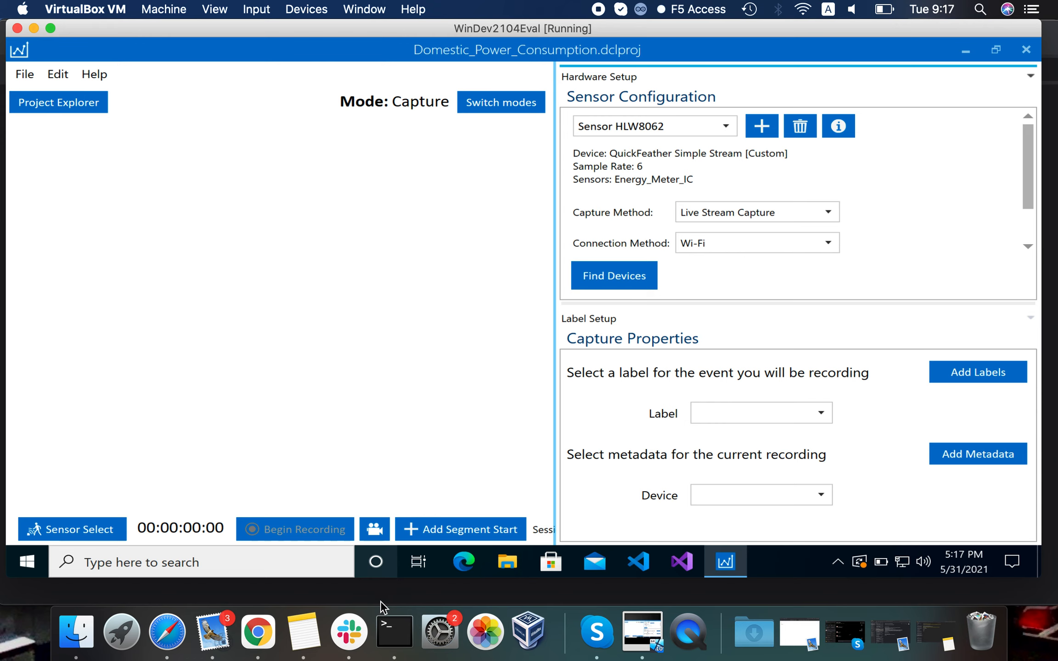
- In the Terminal's open-gateway session, start the gateway server by running SERVER_HOST=0.0.0.0 python3 app.py
click(394, 633)
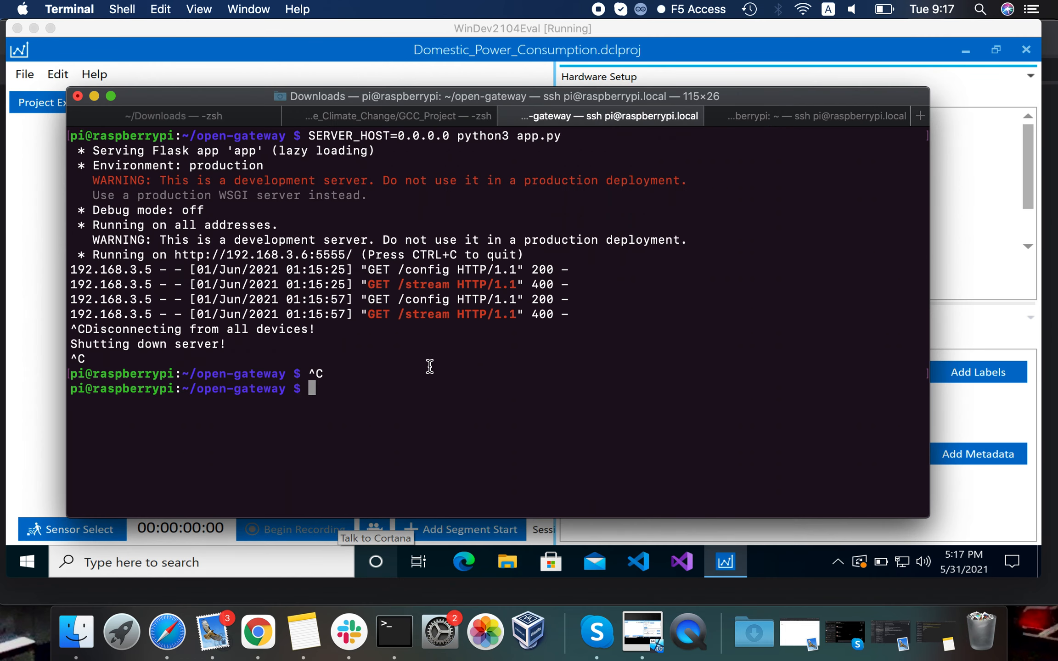
key(Up)
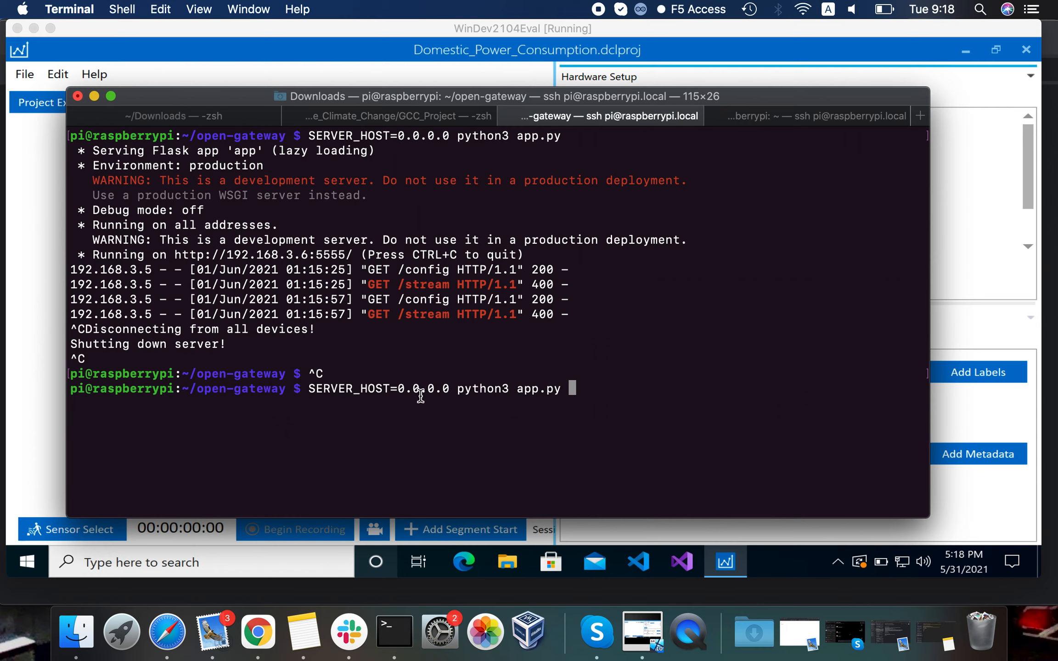
key(Return)
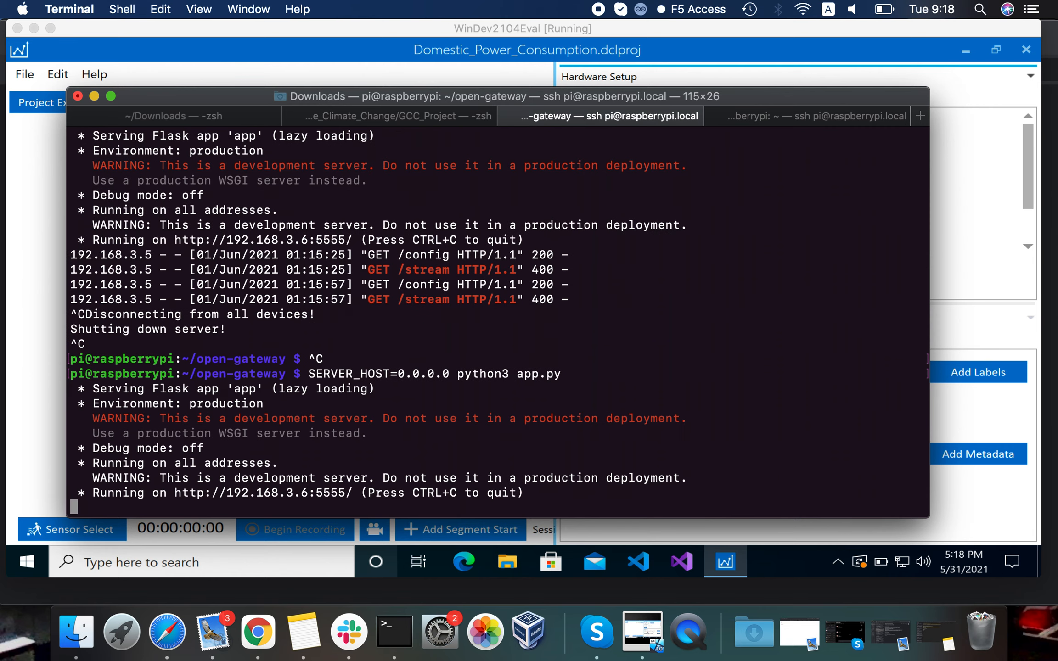
- Switch to Chrome, load the gateway page at 192.168.3.6:5555 and connect to serial device /dev/ttyAMA1 in Data Capture mode
click(258, 632)
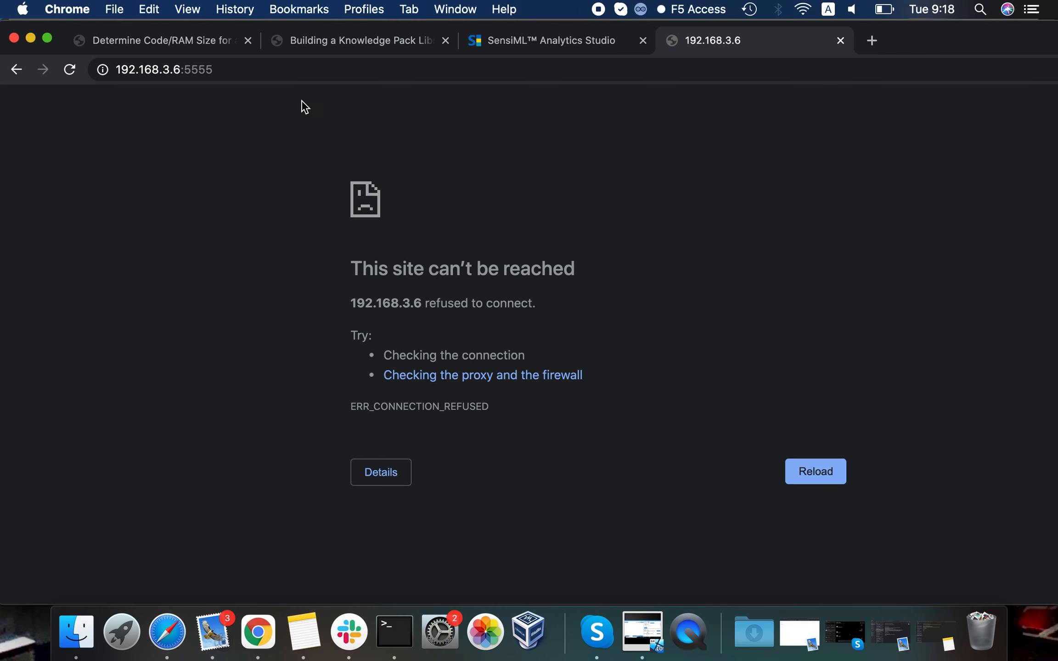
click(241, 74)
key(Return)
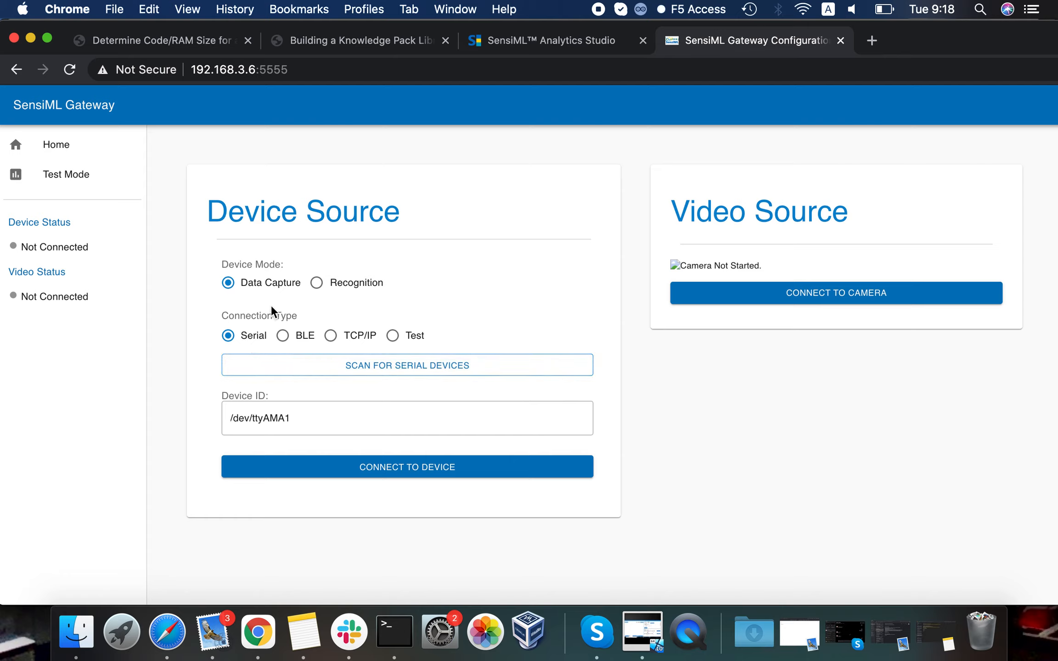
click(370, 469)
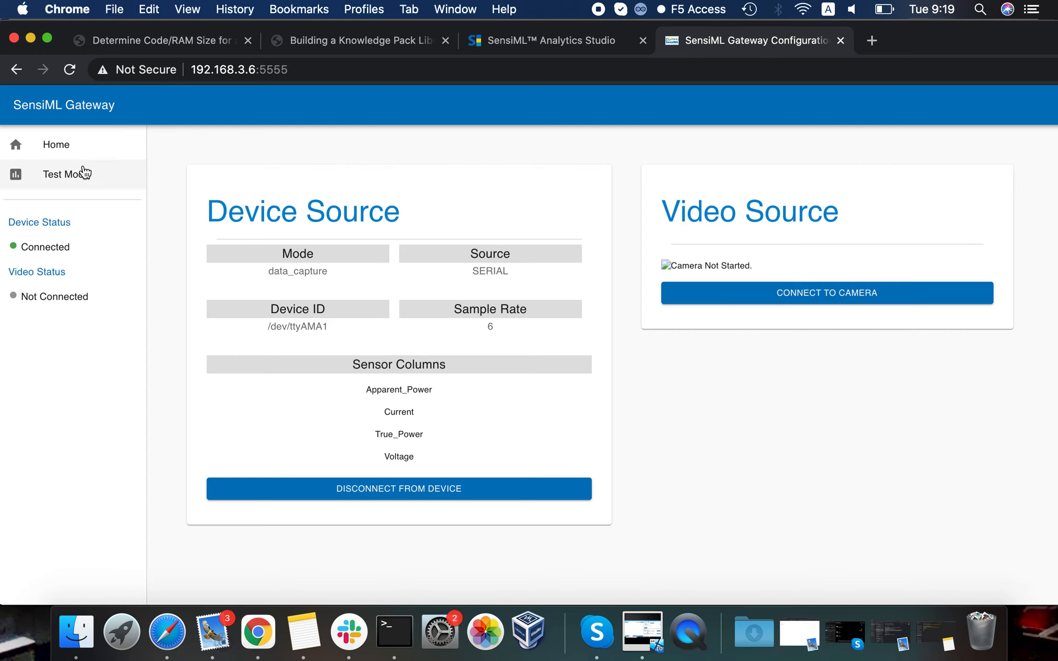
- Check the live sensor stream in the gateway's Test Mode, then stop the stream view
click(62, 182)
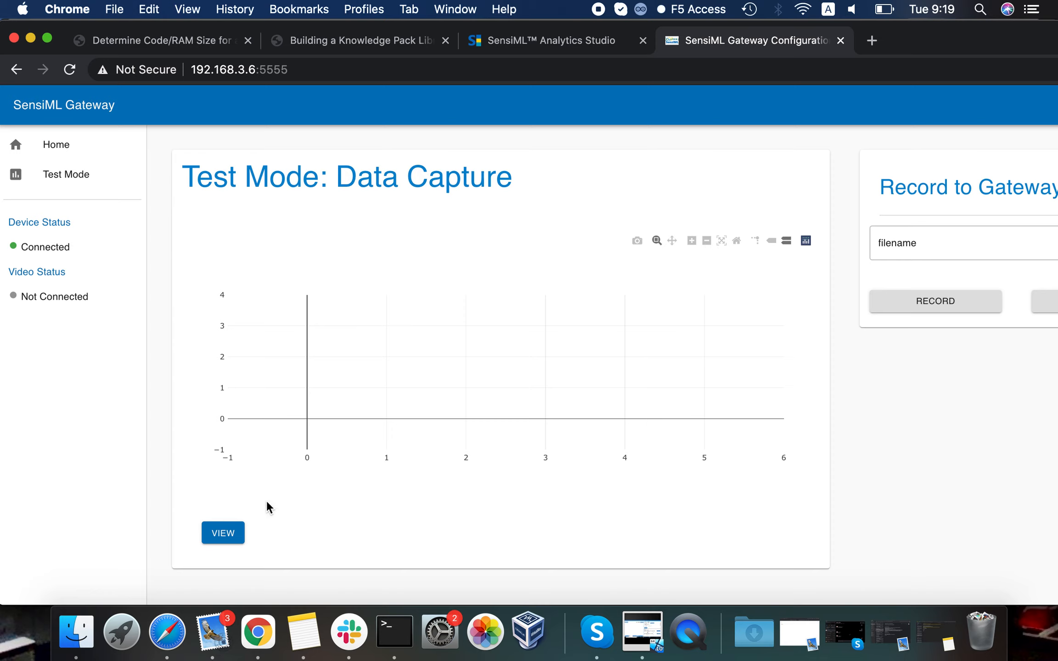
click(230, 534)
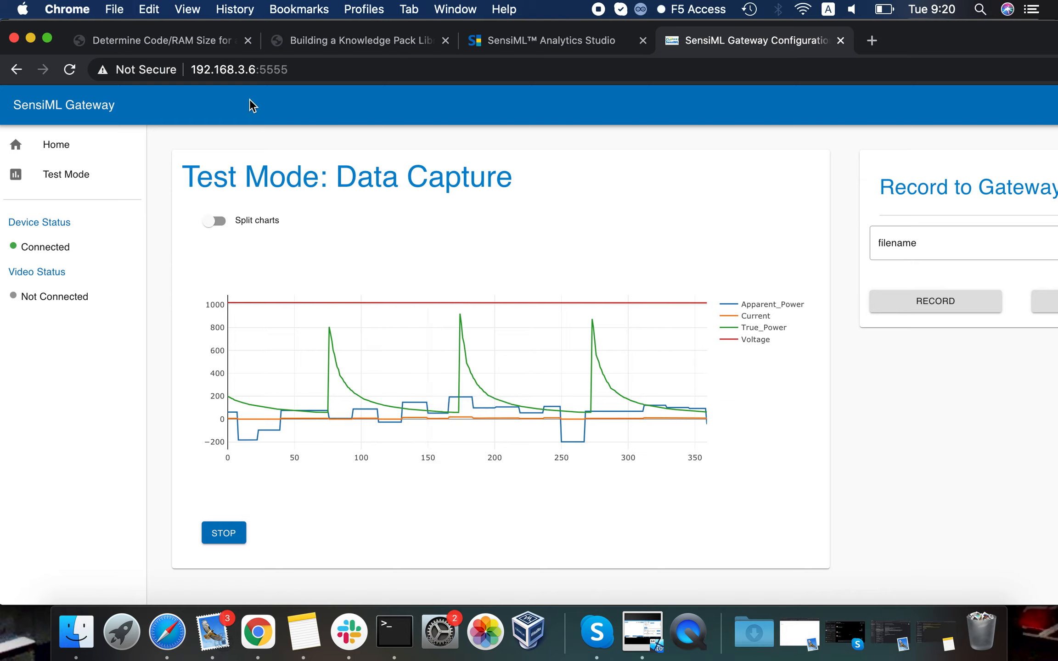
click(236, 540)
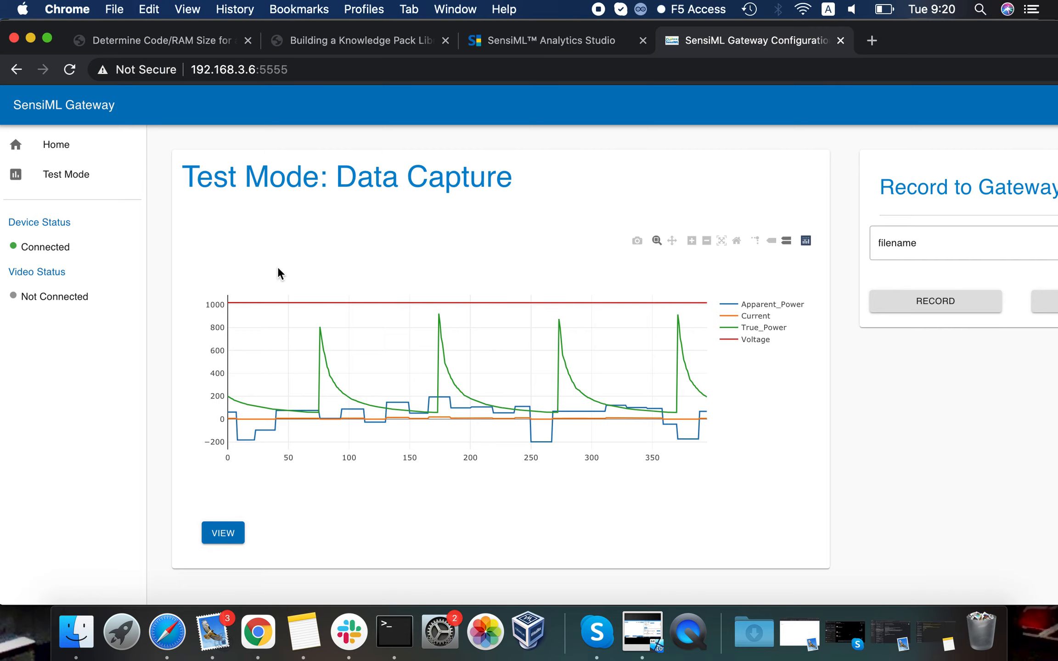
- Switch to the Domestic_Power_Consumption project in VirtualBox VM and connect to QuickFeather Simple Stream [Custom] at 192.168.3.6:5555 over Wi-Fi
click(637, 624)
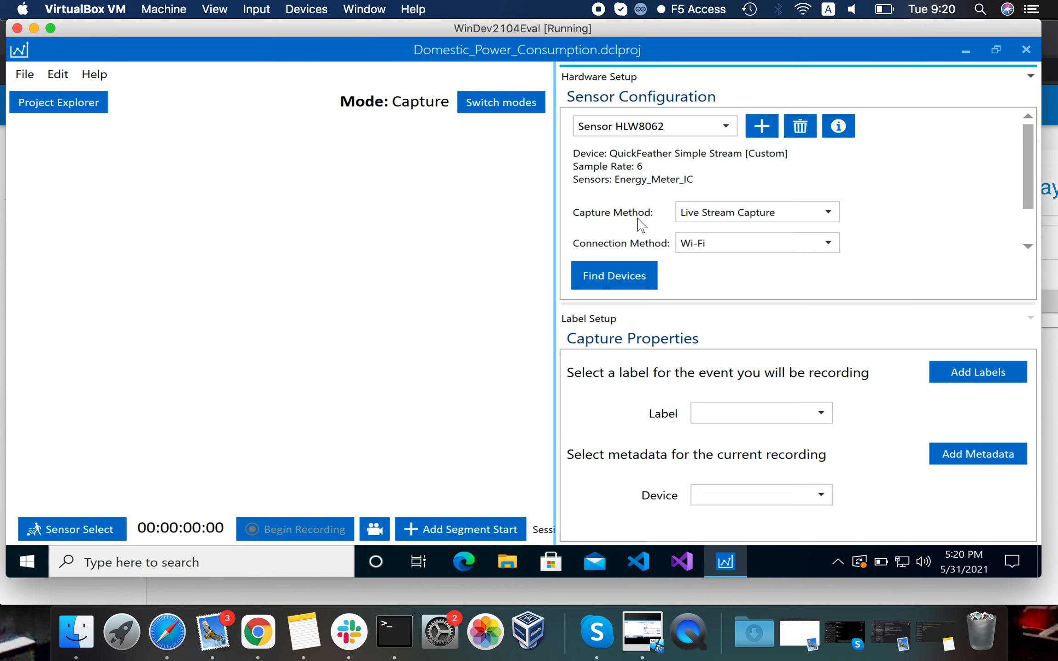
click(610, 274)
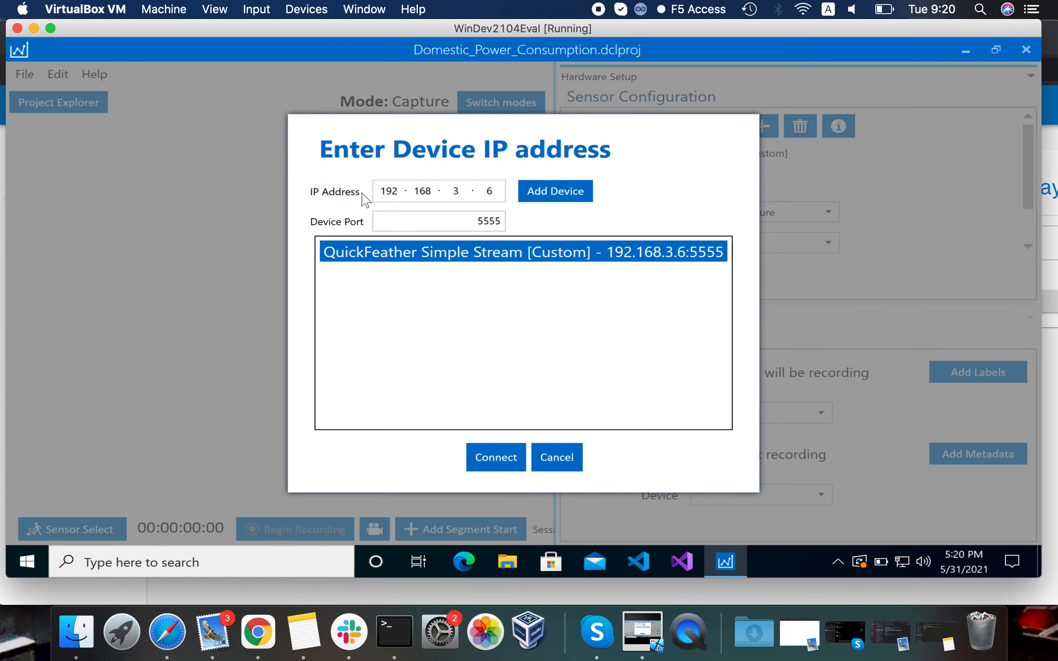
click(381, 193)
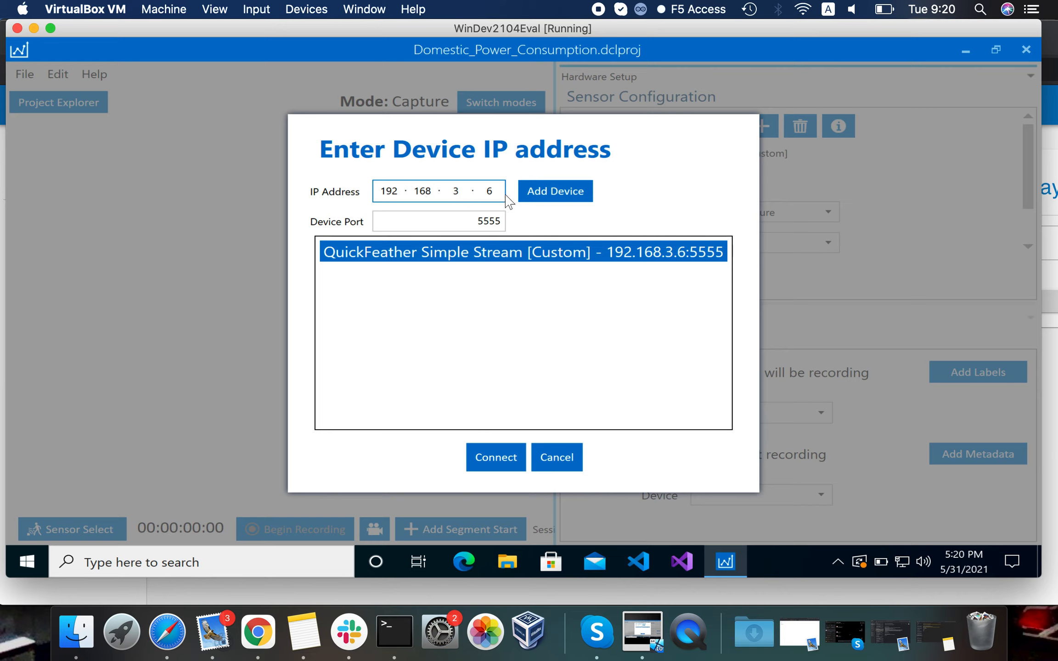
click(502, 219)
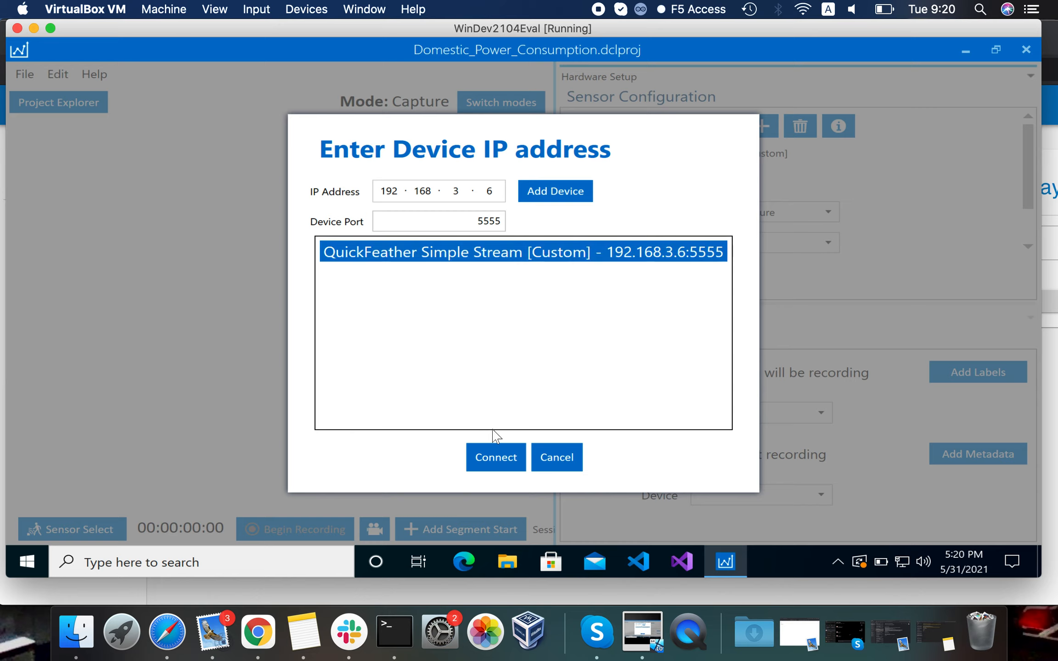
click(499, 462)
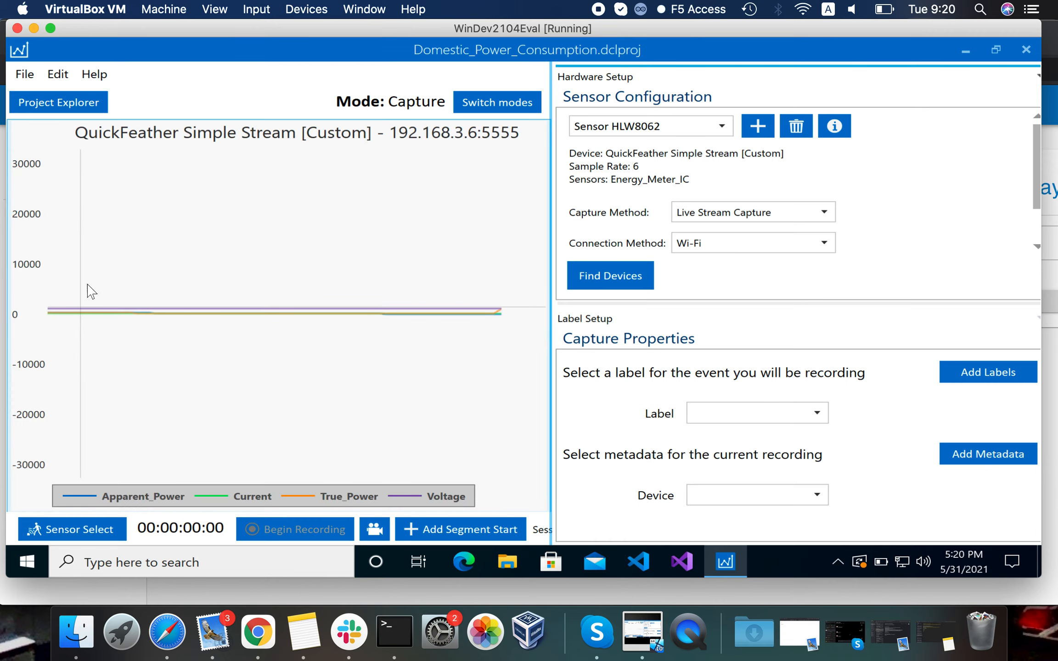
drag(83, 252, 300, 313)
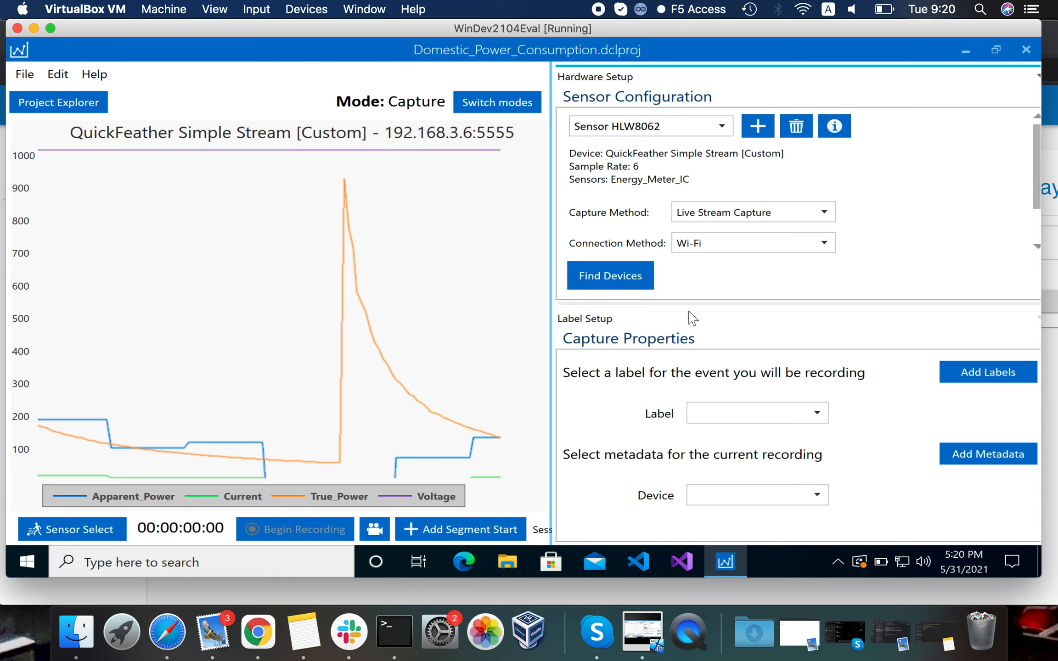
- Record and save a live capture of just over 20 seconds with label FAN and device QuickFeather Simple Stream Custom - 192.168.3.13:5555
click(749, 413)
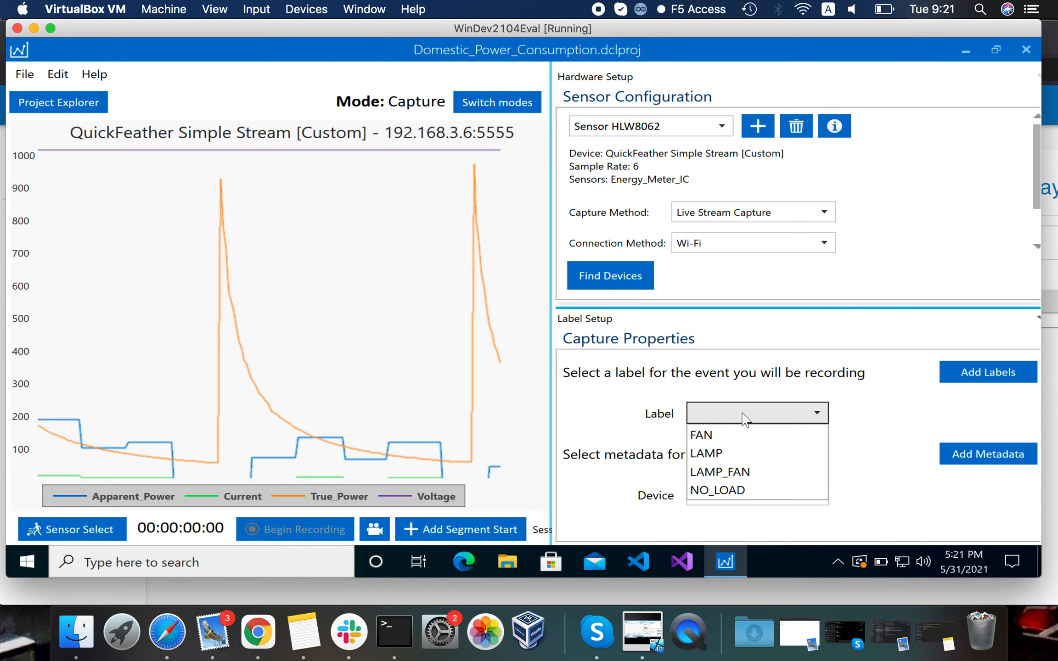
click(741, 438)
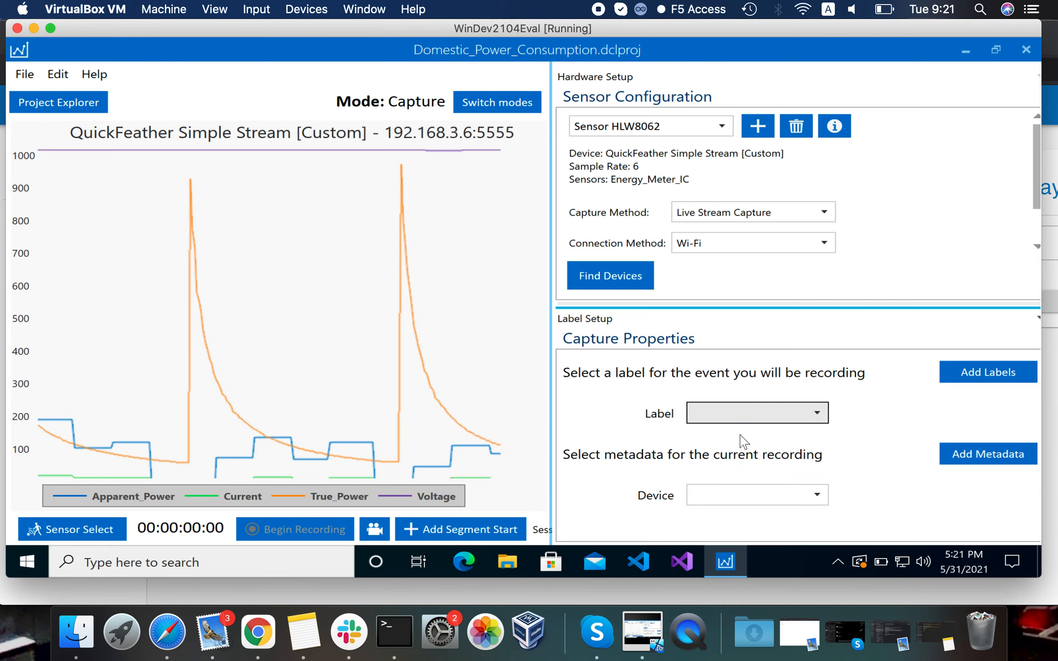
click(718, 500)
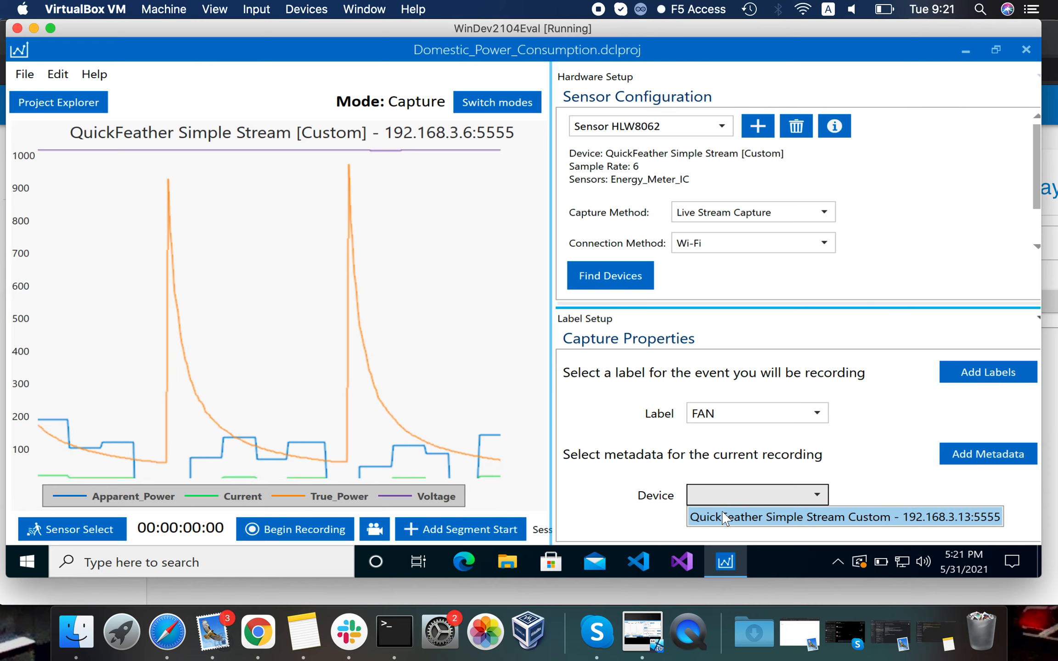
click(723, 518)
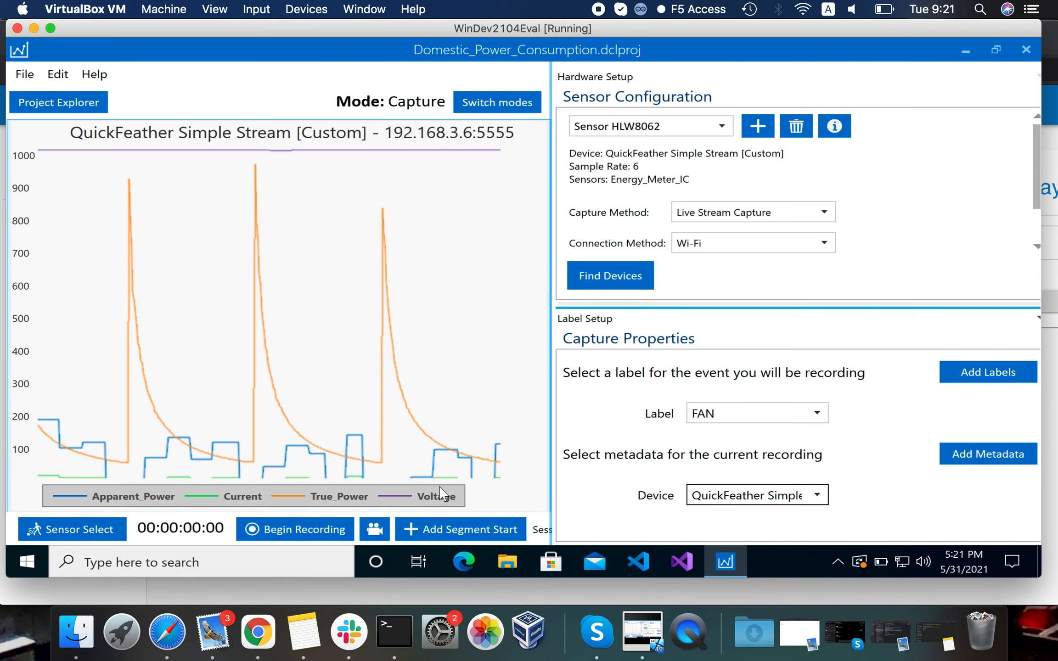
click(329, 532)
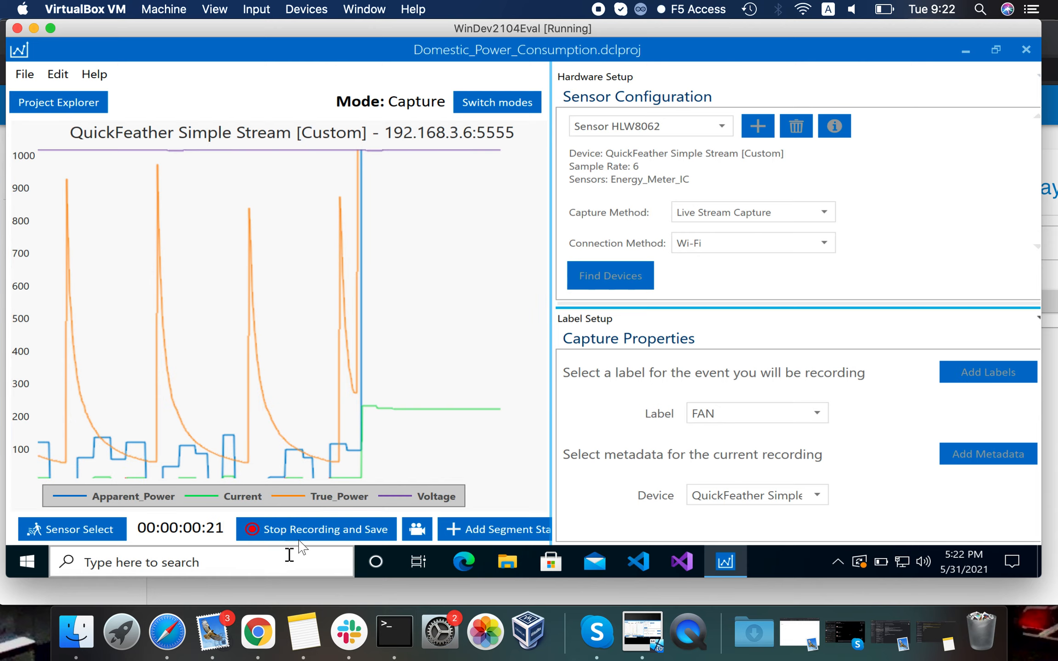
click(311, 531)
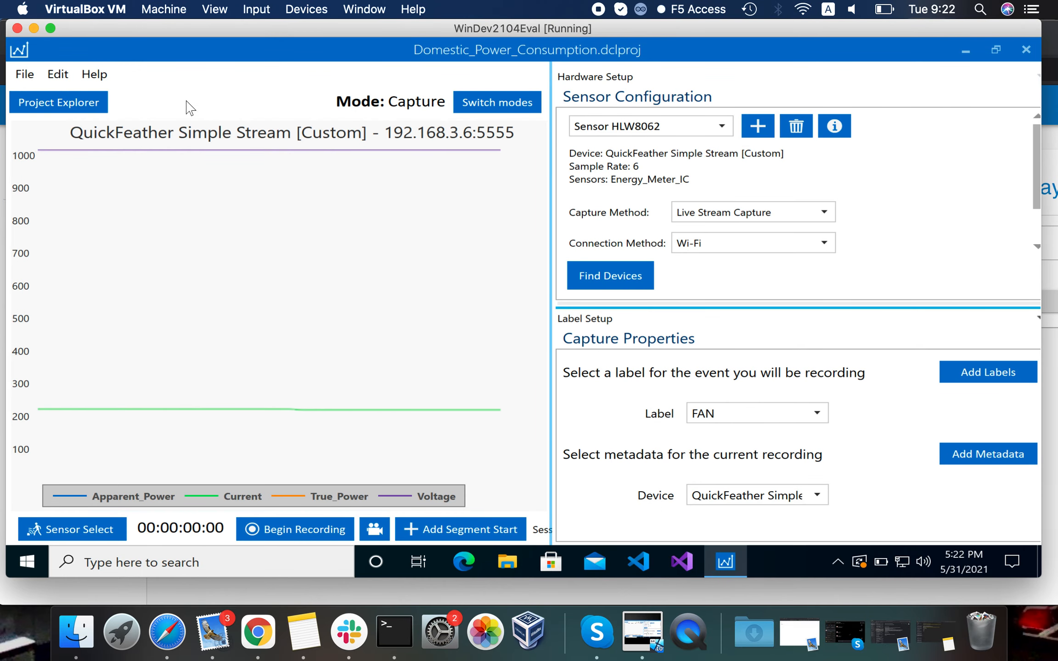
click(59, 103)
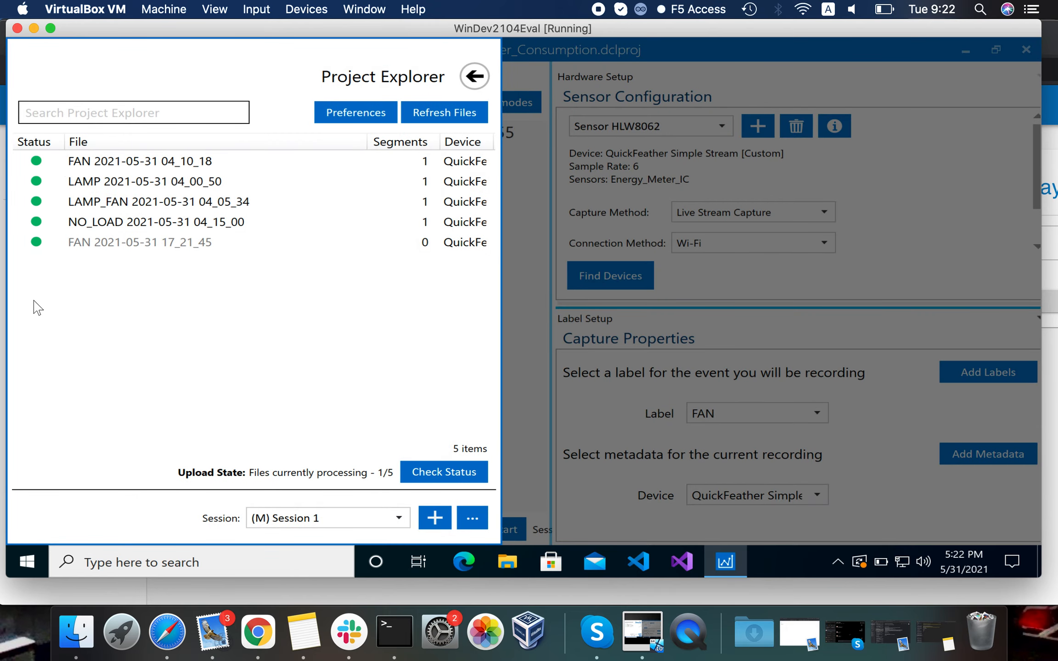
click(71, 249)
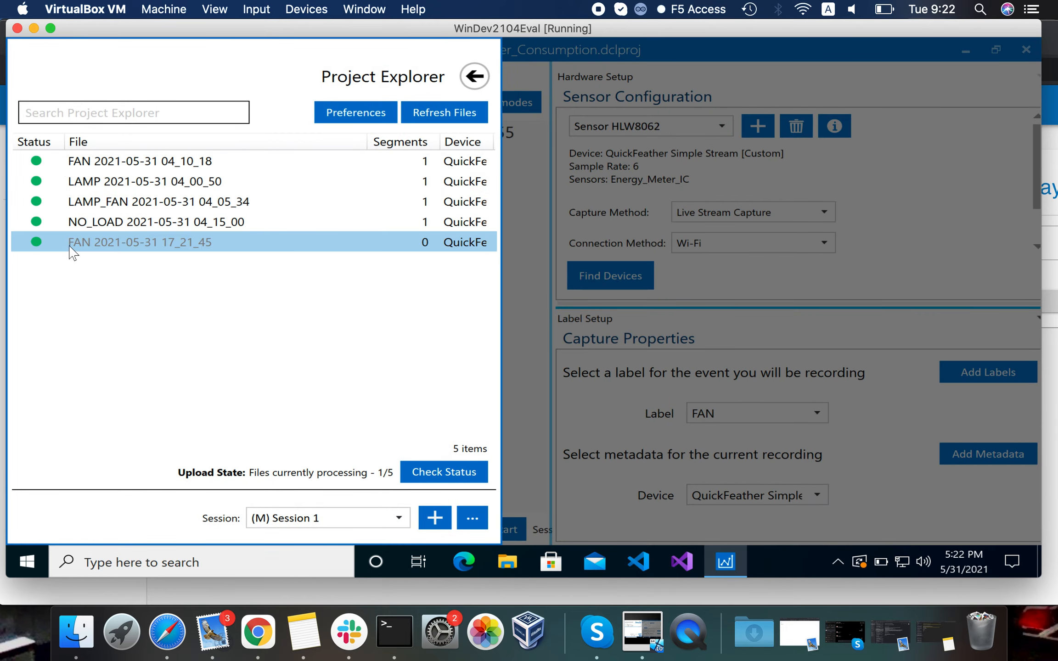
double_click(135, 249)
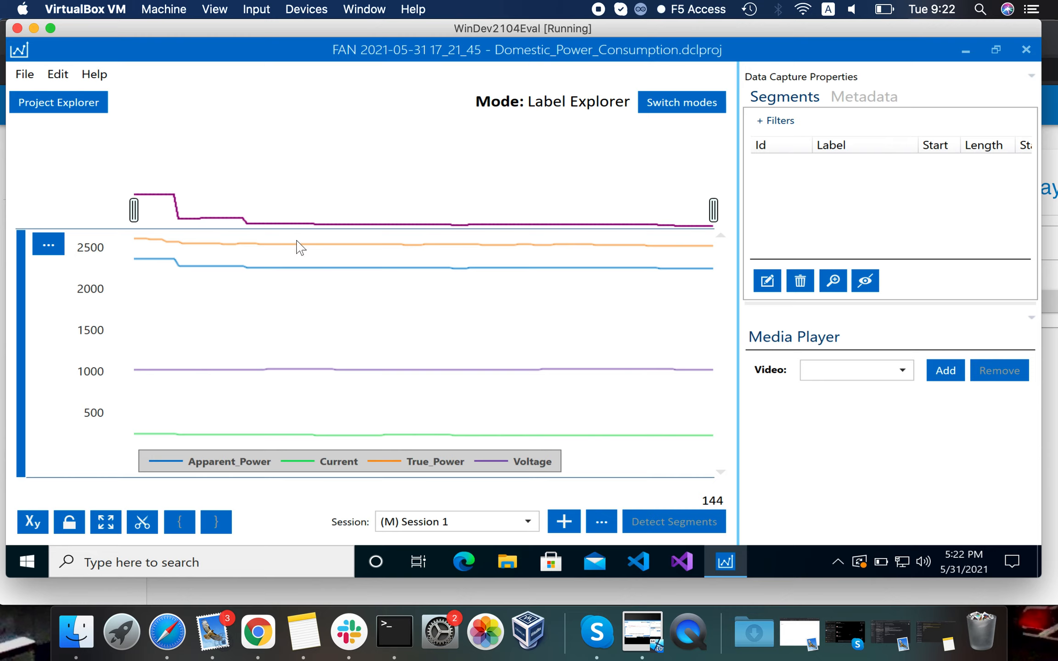
- Add a segment to the FAN recording and stretch it to span samples 1 to 143
click(174, 290)
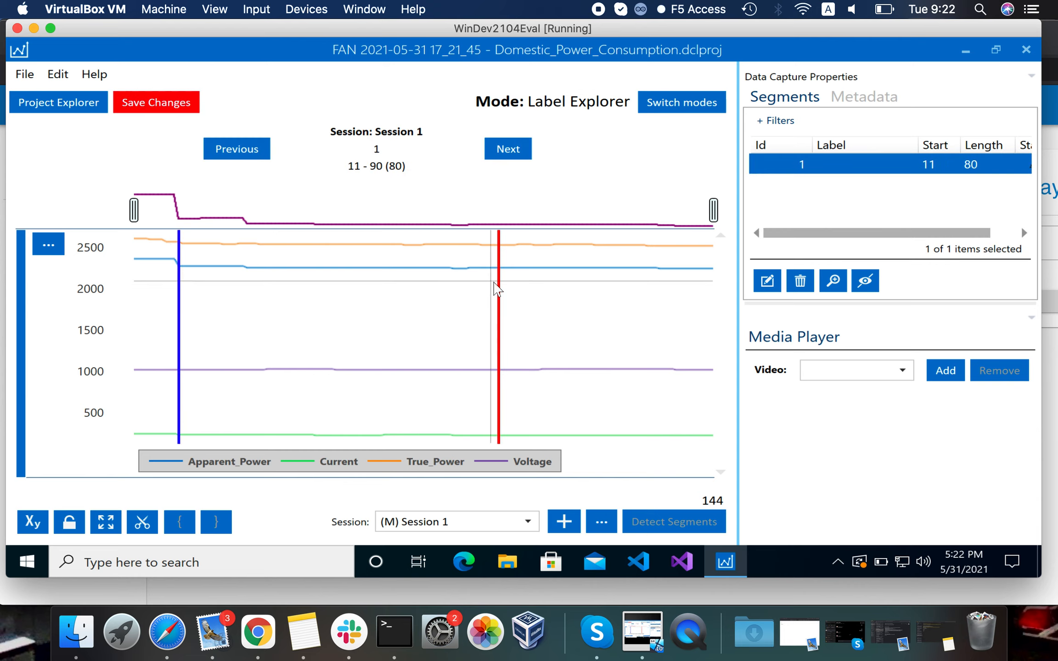
drag(497, 282, 713, 313)
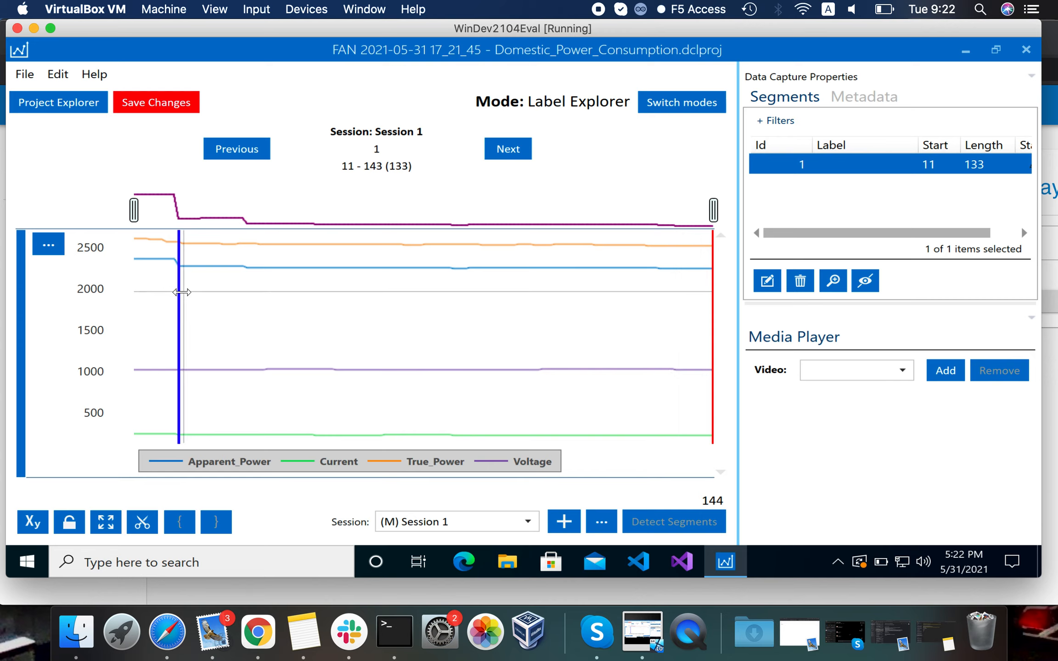
drag(179, 291, 139, 293)
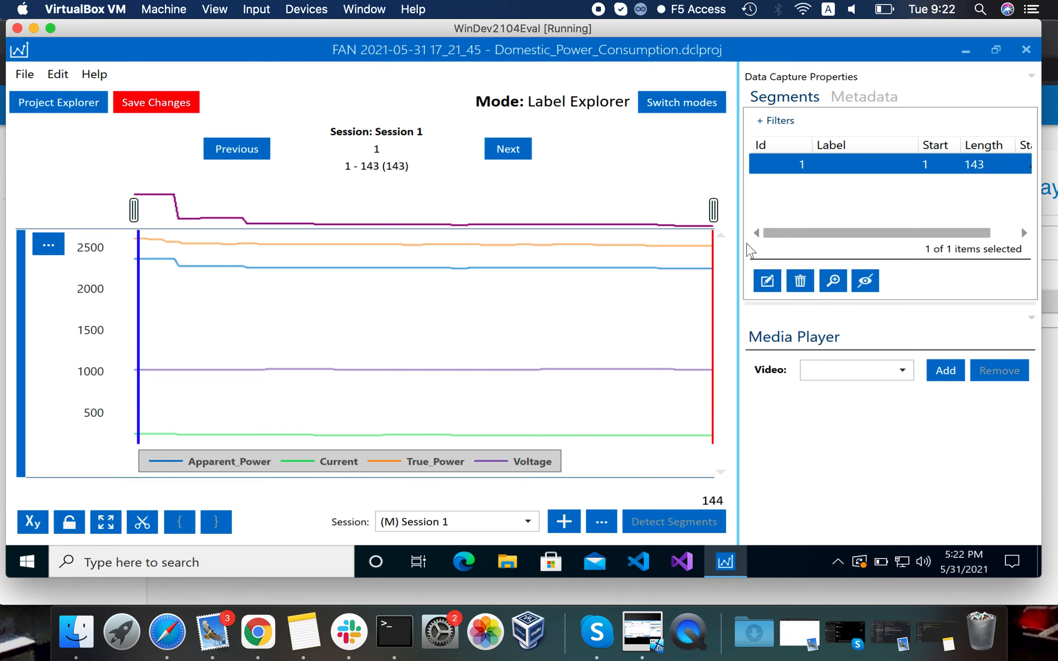
- Assign the FAN label to the segment and save the changes to the recording
click(767, 281)
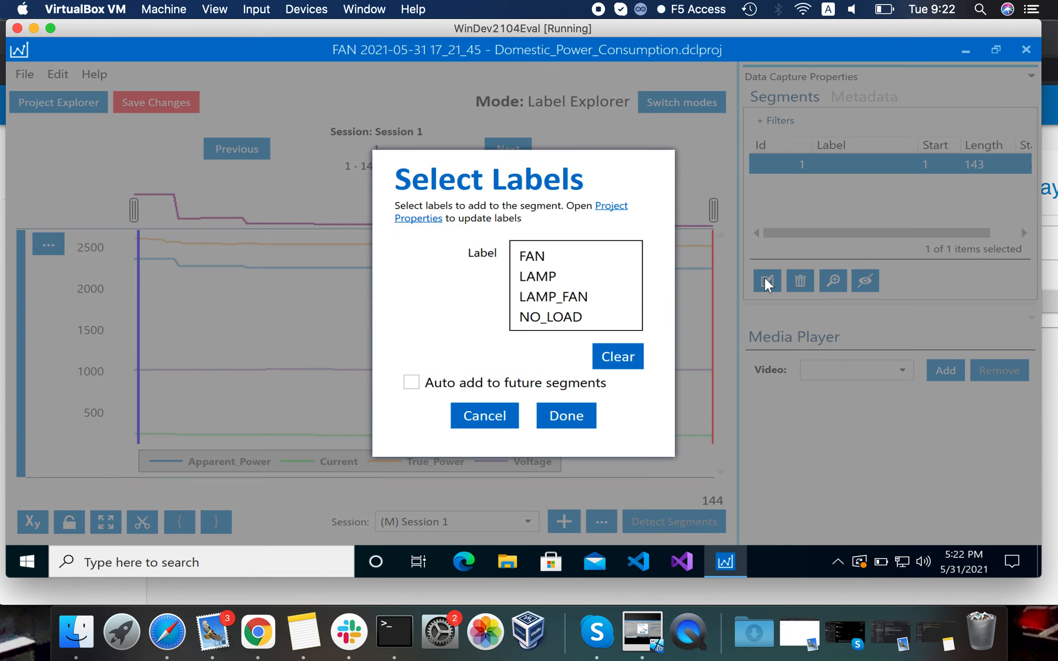
click(596, 261)
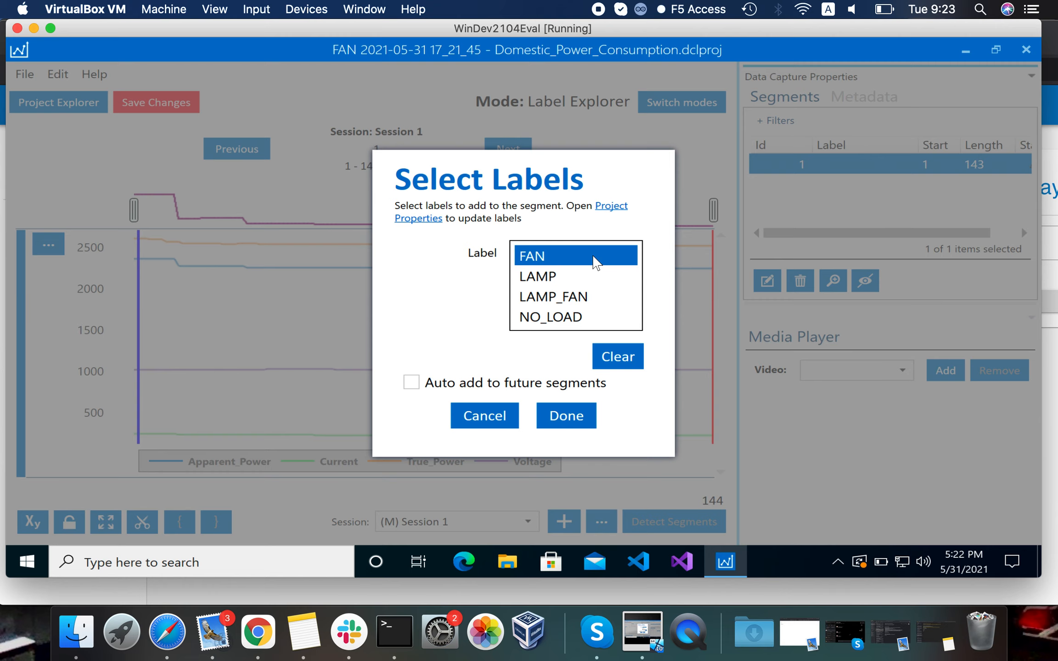
click(568, 416)
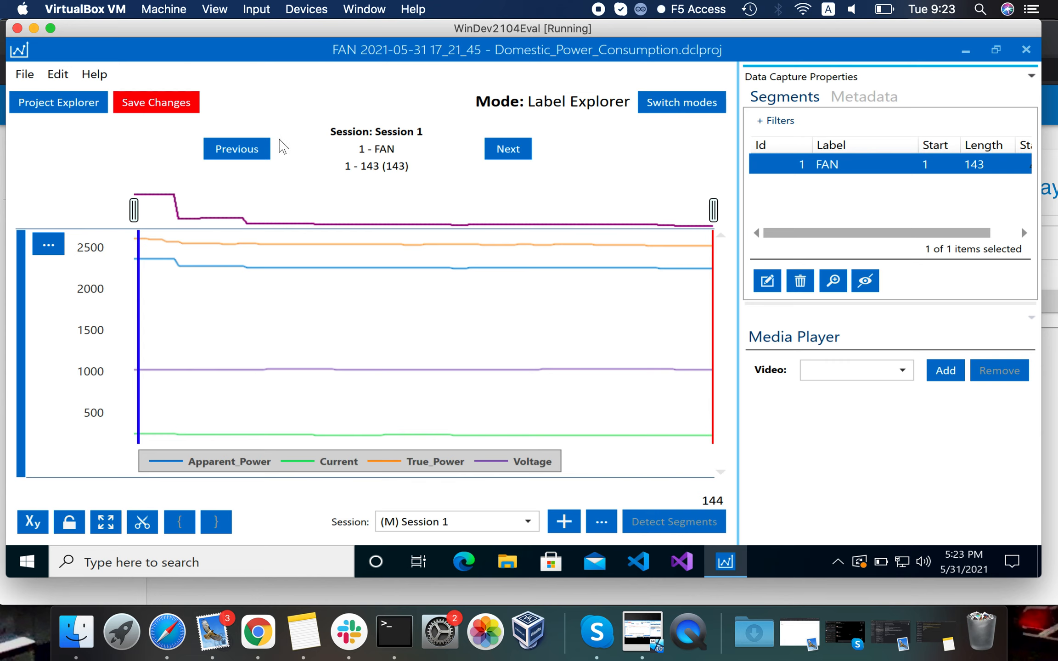
click(161, 108)
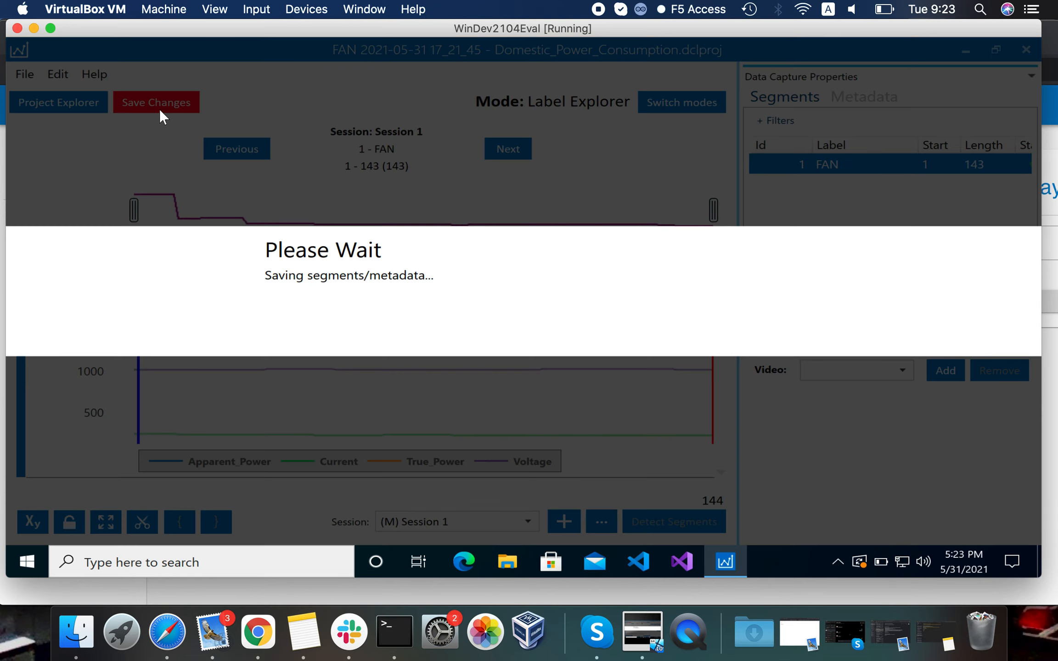